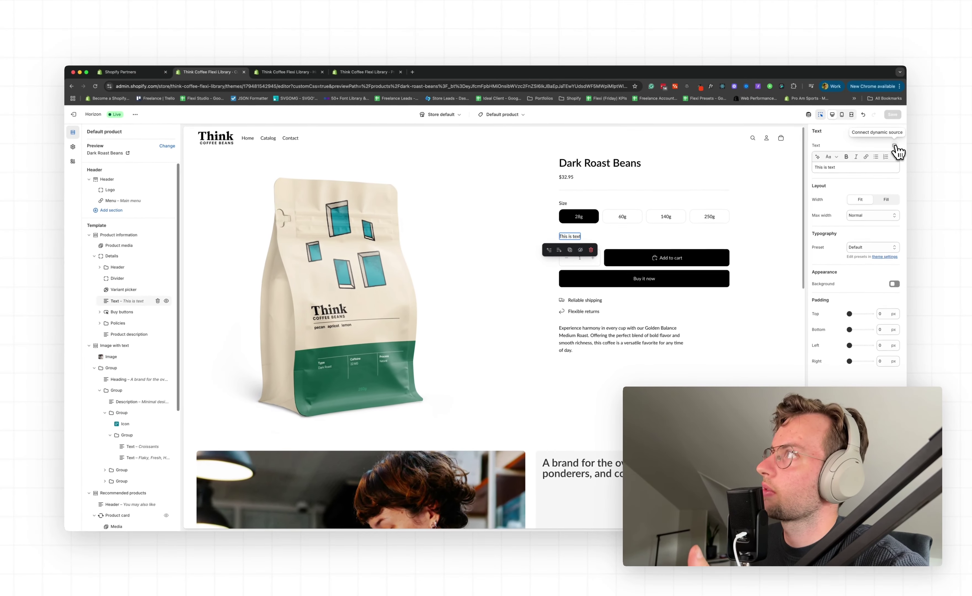
Start a new product metafield definition from the text block's dynamic sources and name it Text.
{"action": "left_click", "coordinate": [896, 146]}
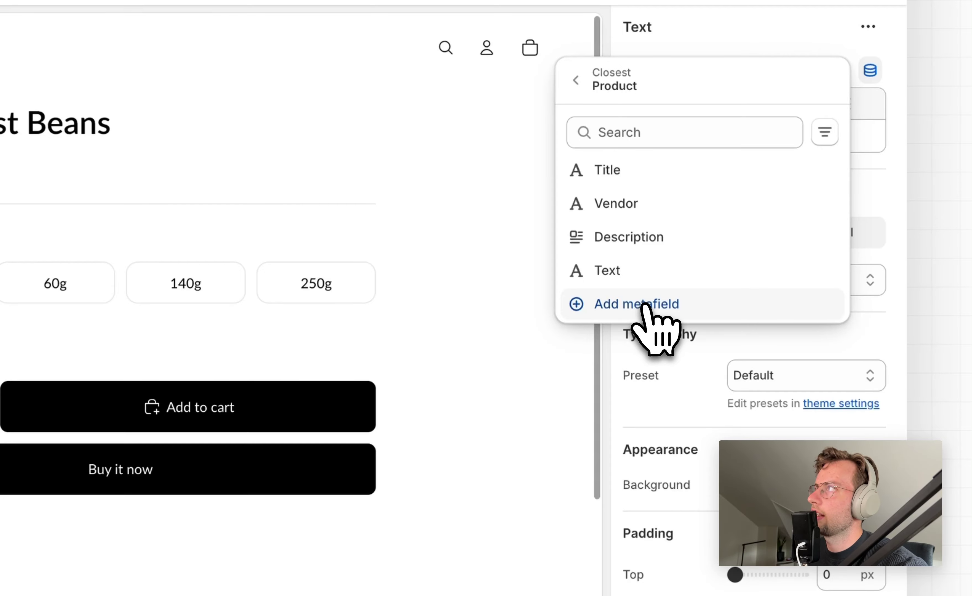
{"action": "left_click", "coordinate": [643, 304]}
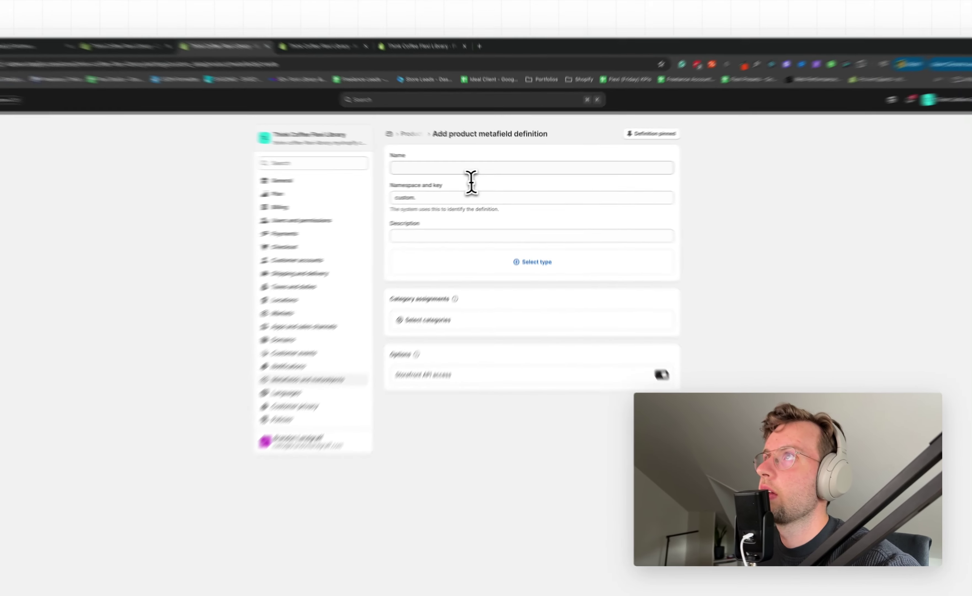
{"action": "left_click", "coordinate": [434, 166]}
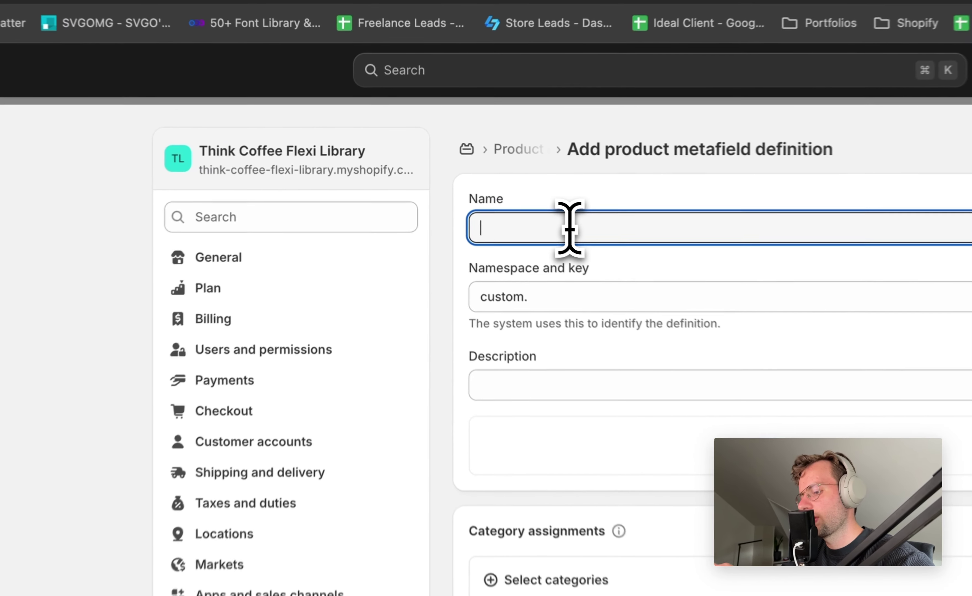
{"action": "type", "text": "Text"}
{"action": "left_click", "coordinate": [592, 275]}
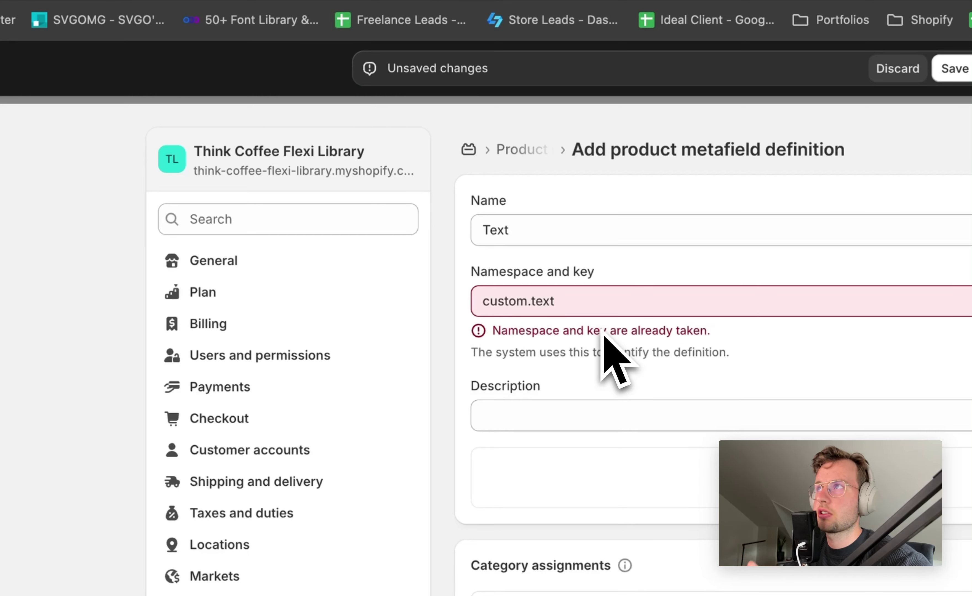
Rename the new metafield definition as Badge.
{"action": "double_click", "coordinate": [532, 228]}
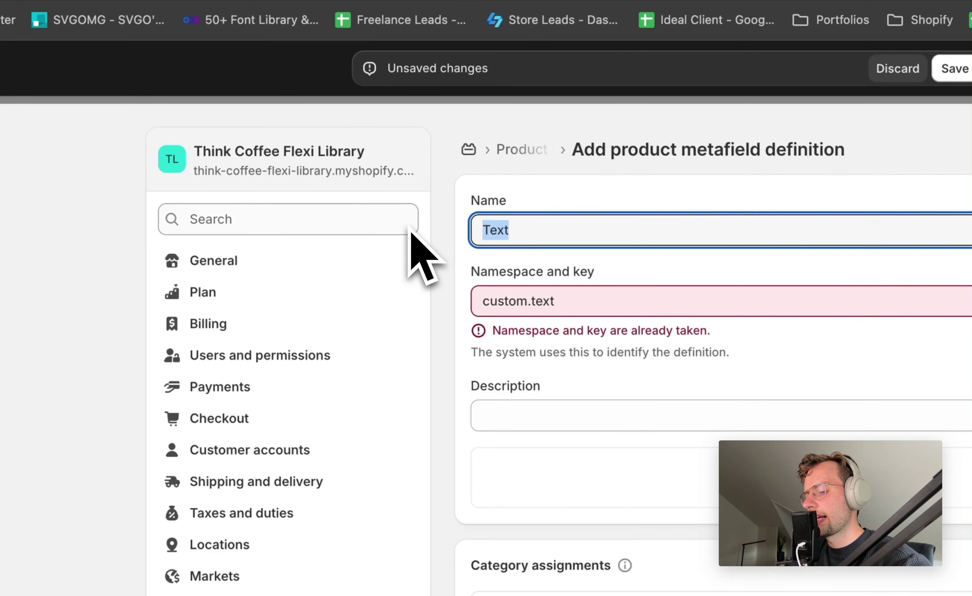
{"action": "type", "text": "Badge"}
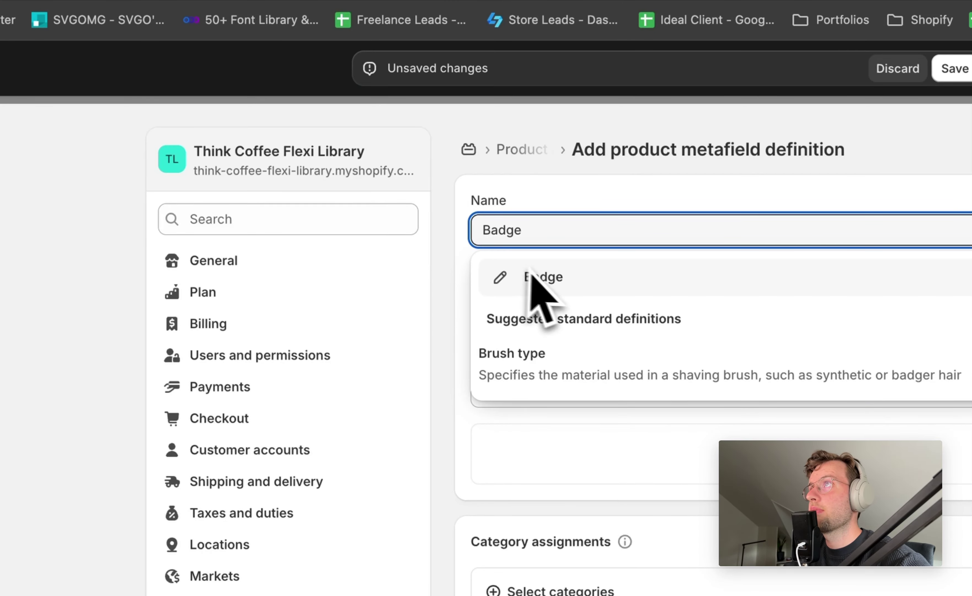
{"action": "left_click", "coordinate": [530, 276]}
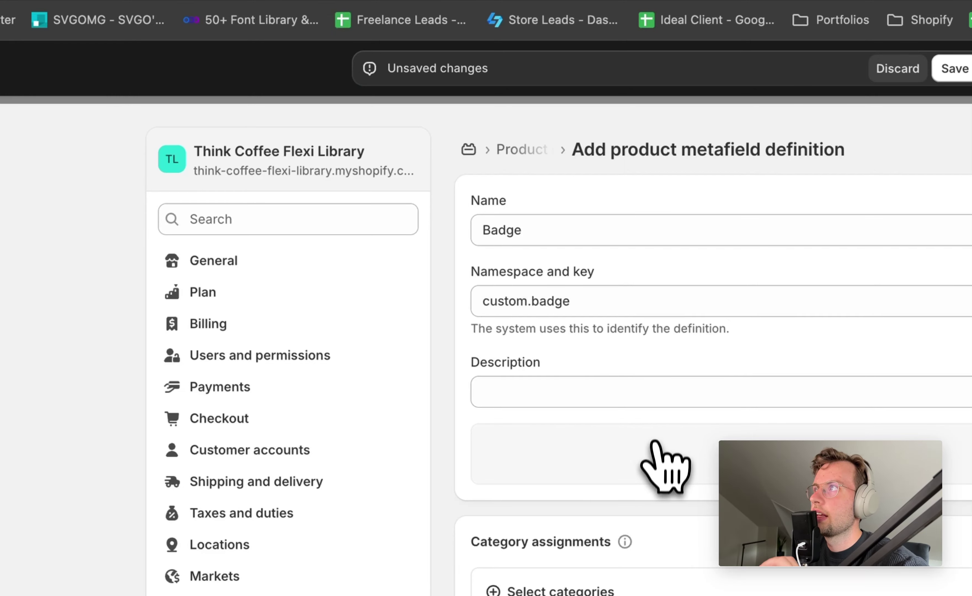
Examine the content types available for the Badge metafield, from text, number and measurement to reference types.
{"action": "left_click", "coordinate": [655, 453]}
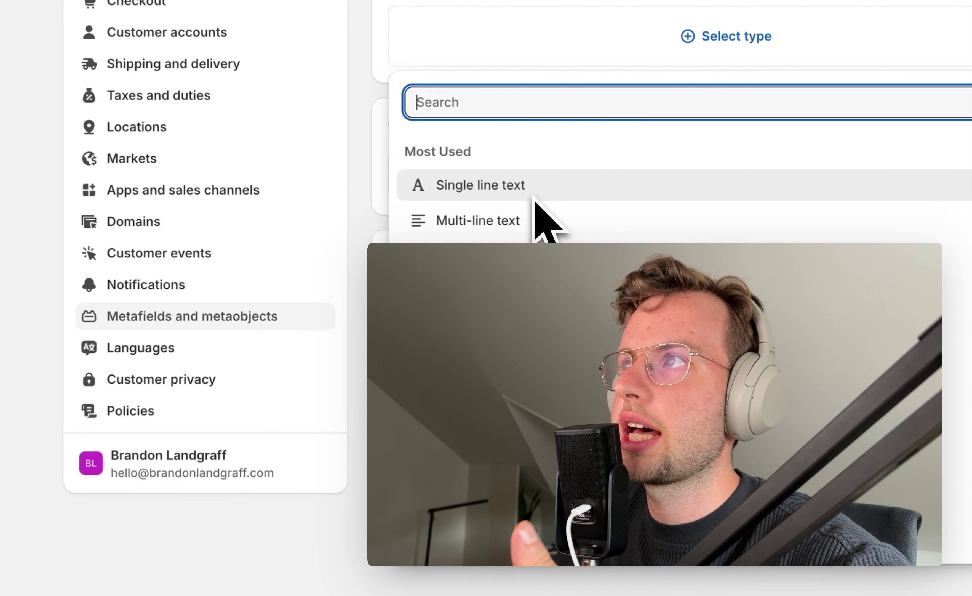
{"action": "scroll", "coordinate": [534, 200], "scroll_direction": "down", "scroll_amount": 5}
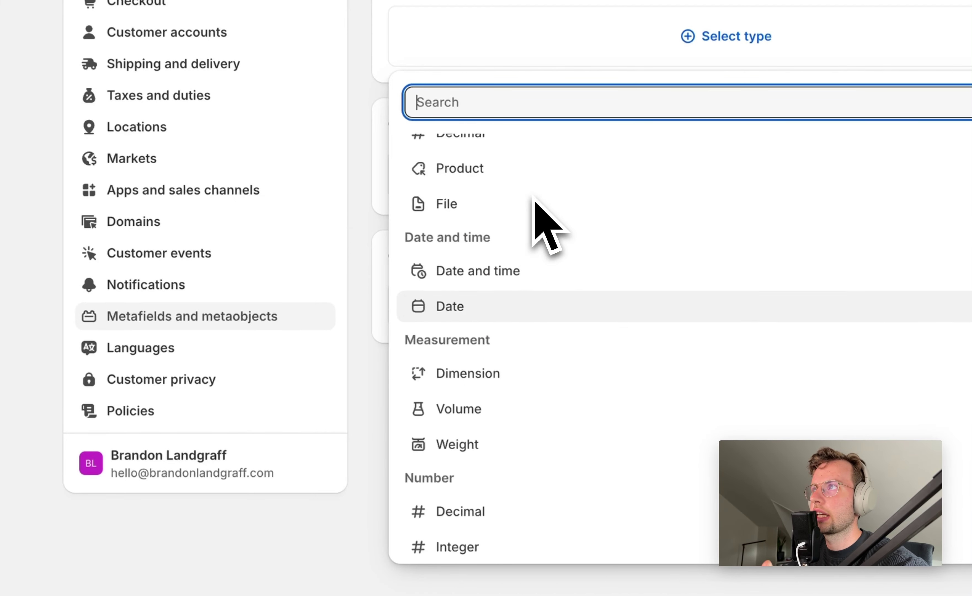
{"action": "scroll", "coordinate": [535, 200], "scroll_direction": "down", "scroll_amount": 10}
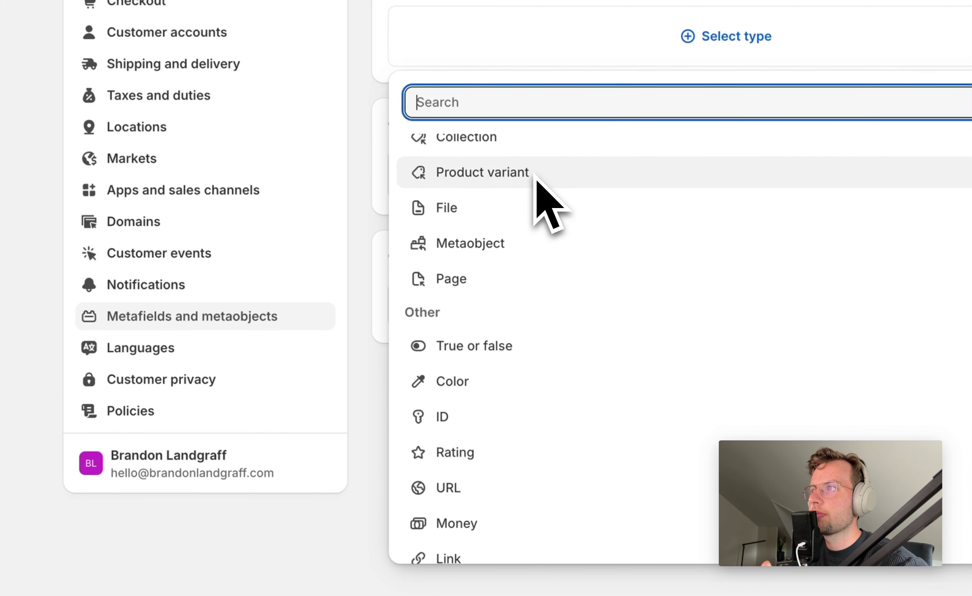
{"action": "scroll", "coordinate": [535, 180], "scroll_direction": "down", "scroll_amount": 3}
{"action": "scroll", "coordinate": [535, 179], "scroll_direction": "up", "scroll_amount": 15}
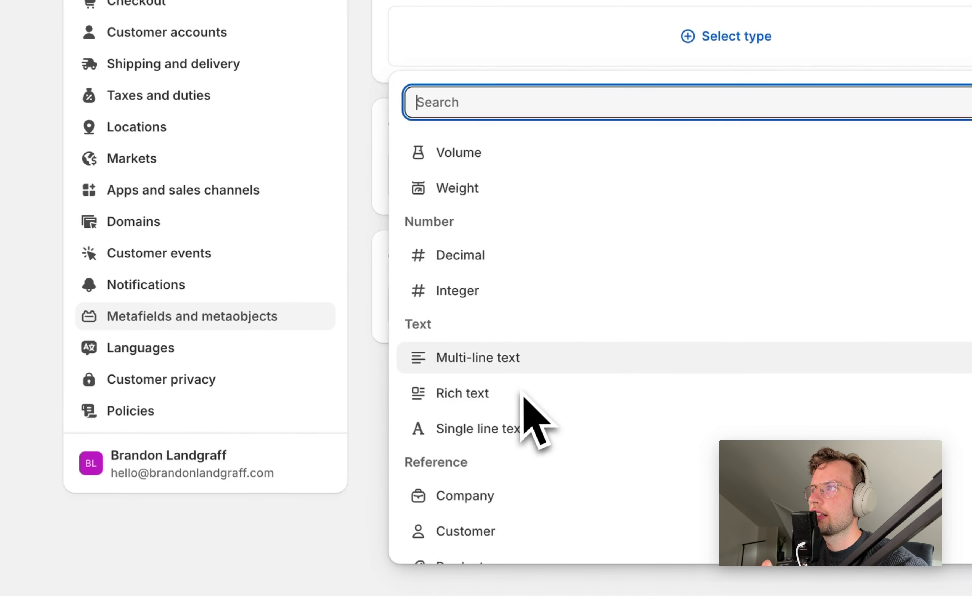
{"action": "scroll", "coordinate": [535, 415], "scroll_direction": "up", "scroll_amount": 1}
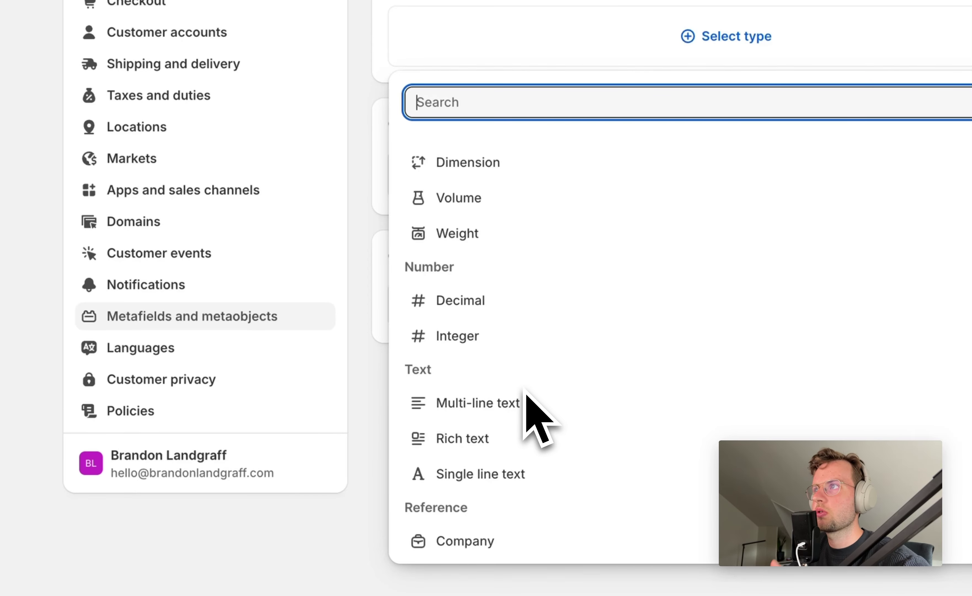
{"action": "scroll", "coordinate": [526, 395], "scroll_direction": "up", "scroll_amount": 5}
{"action": "scroll", "coordinate": [527, 395], "scroll_direction": "down", "scroll_amount": 3}
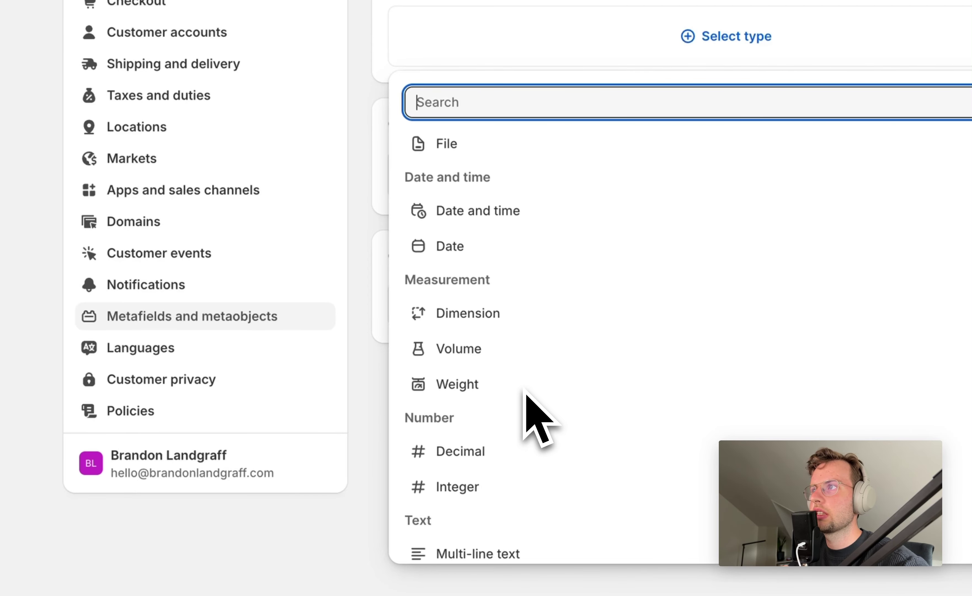
{"action": "scroll", "coordinate": [526, 393], "scroll_direction": "down", "scroll_amount": 5}
{"action": "scroll", "coordinate": [527, 393], "scroll_direction": "up", "scroll_amount": 3}
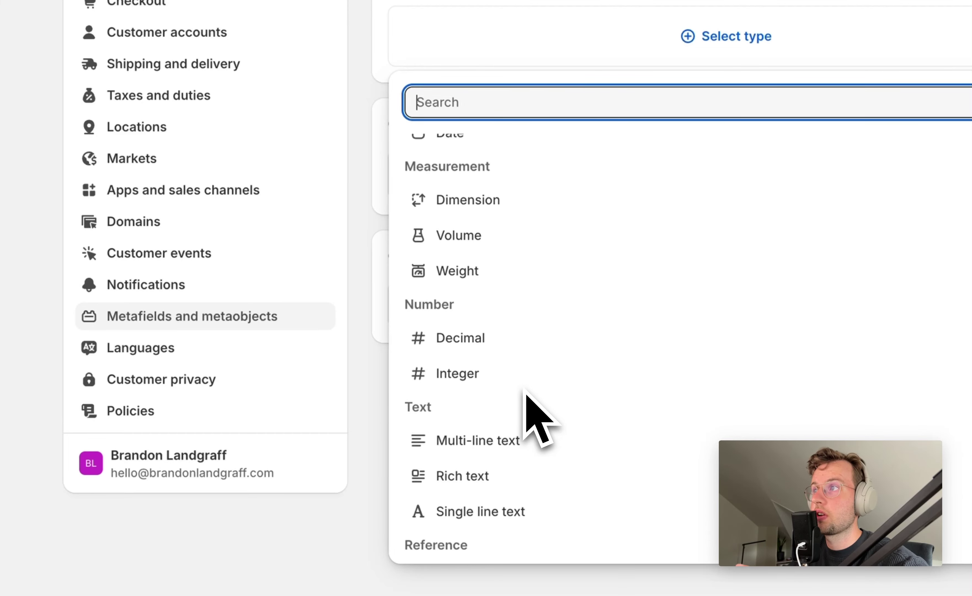
{"action": "scroll", "coordinate": [526, 393], "scroll_direction": "up", "scroll_amount": 6}
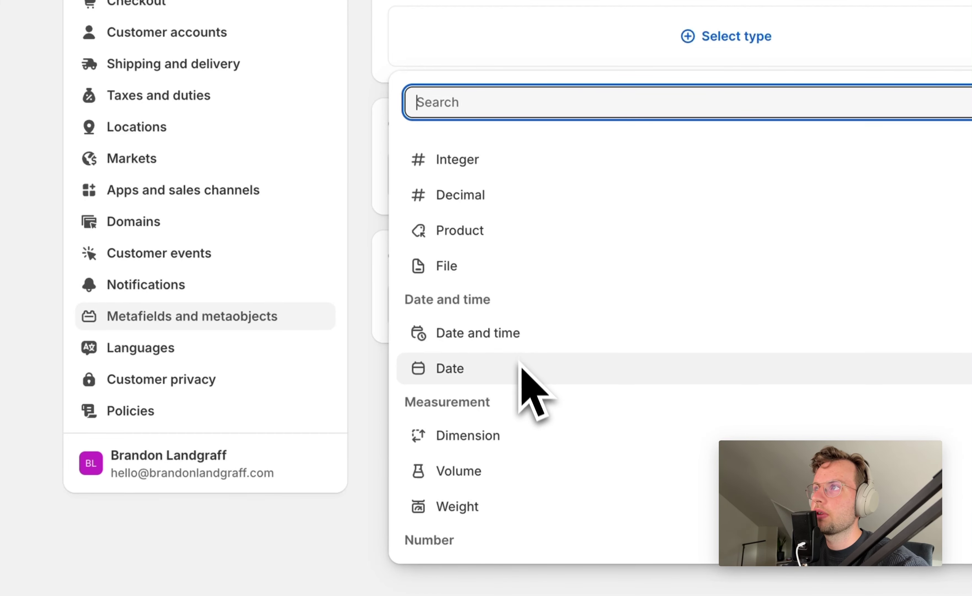
{"action": "scroll", "coordinate": [535, 315], "scroll_direction": "up", "scroll_amount": 1}
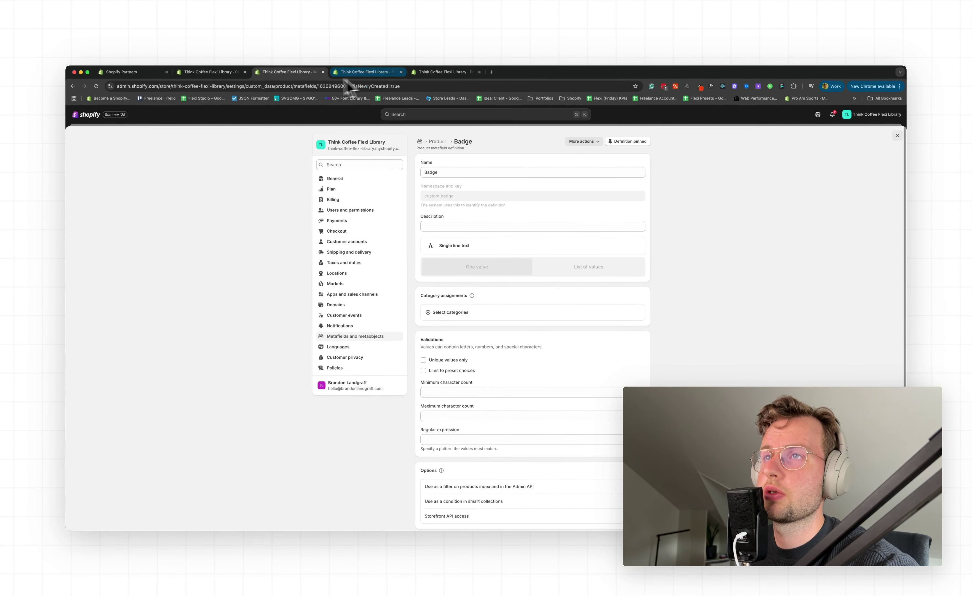
Return to the theme editor, replace the text block's content with the product's Badge metafield, and save the template.
{"action": "left_click", "coordinate": [222, 73]}
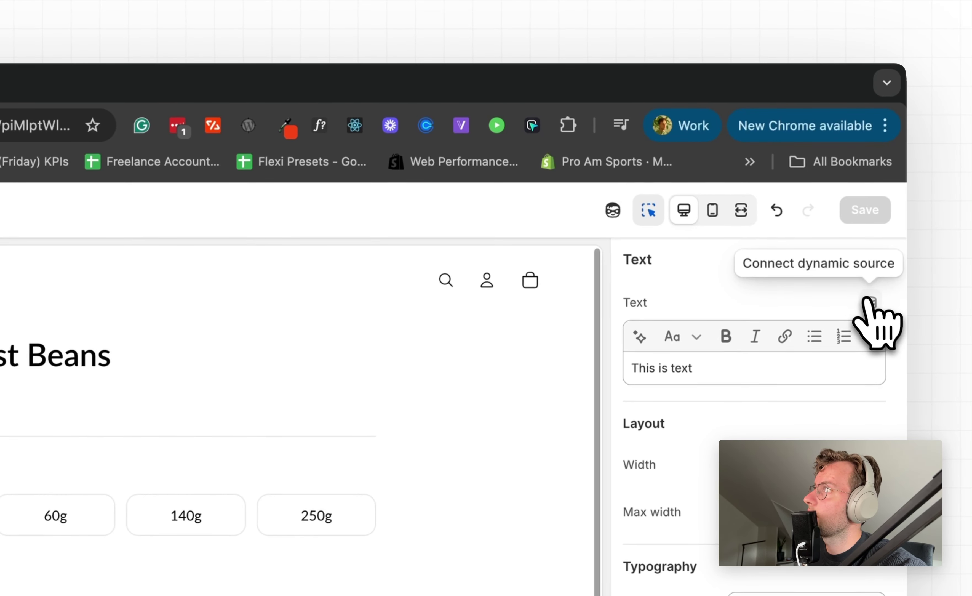
{"action": "left_click", "coordinate": [869, 302]}
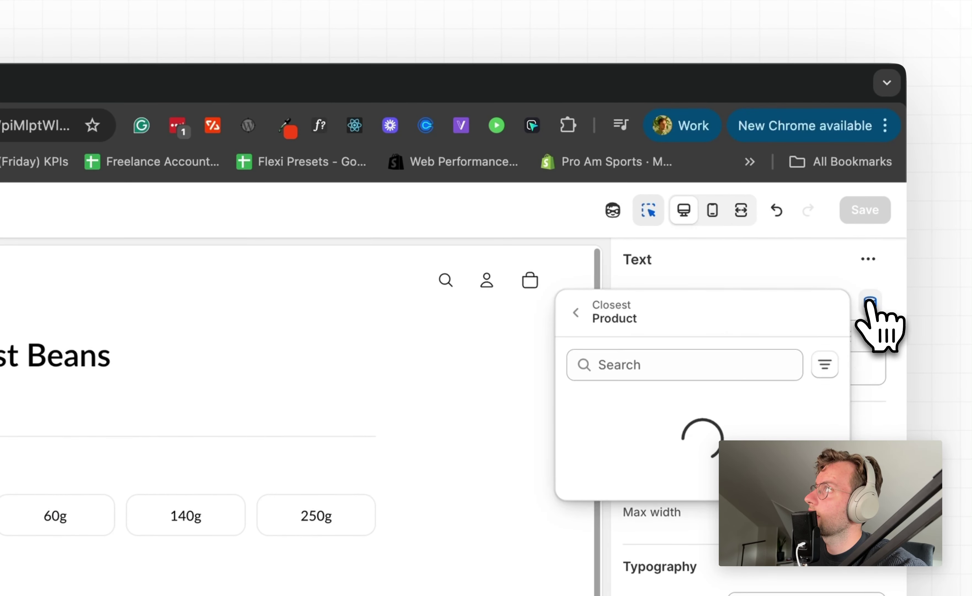
{"action": "left_click", "coordinate": [665, 536]}
{"action": "left_click_drag", "start_coordinate": [640, 370], "coordinate": [700, 370]}
{"action": "key", "text": "BackSpace"}
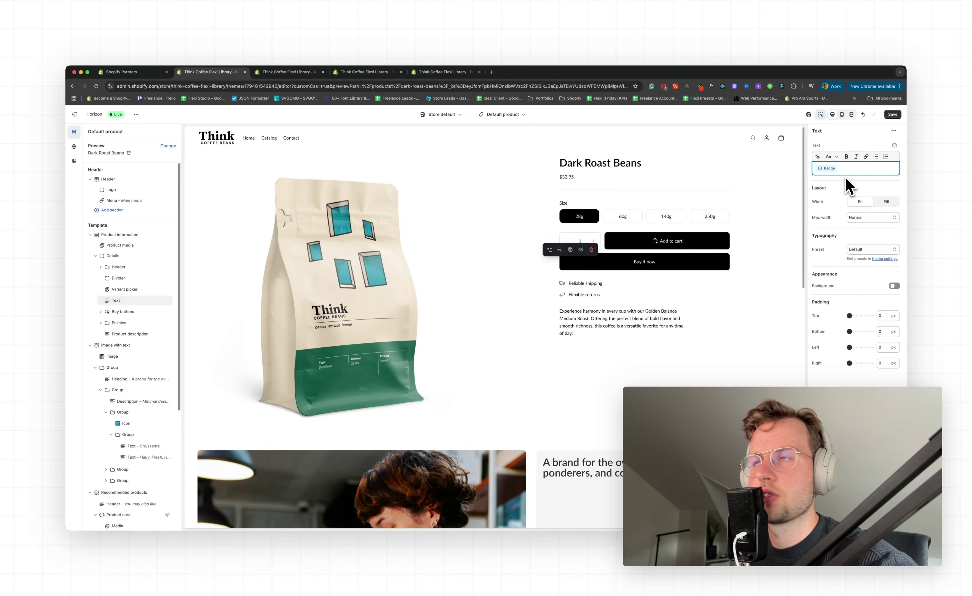
{"action": "left_click", "coordinate": [900, 116]}
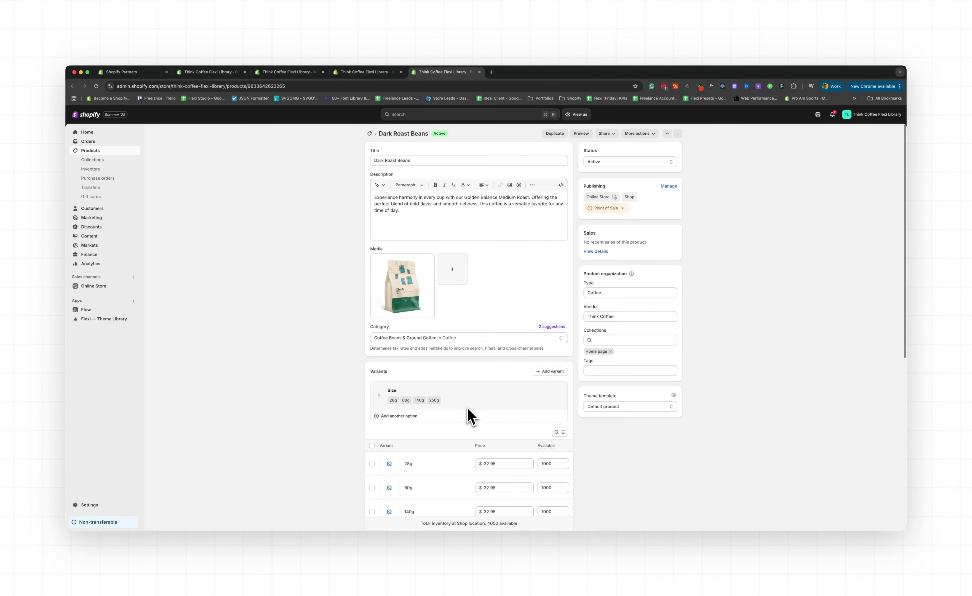
Fill in the Badge metafield of the Dark Roast Beans product with "This is custom content".
{"action": "scroll", "coordinate": [463, 403], "scroll_direction": "down", "scroll_amount": 10}
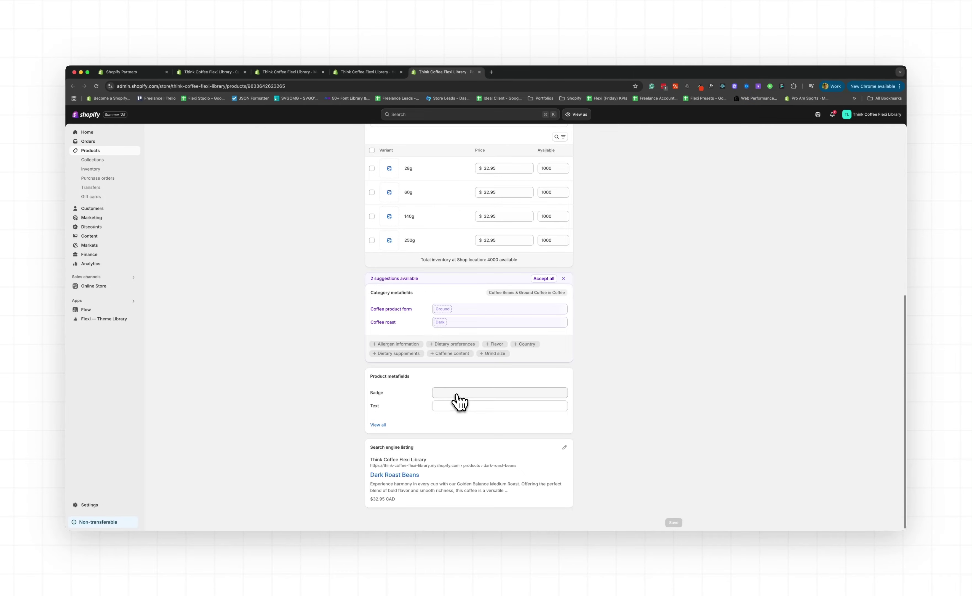
{"action": "left_click", "coordinate": [457, 395]}
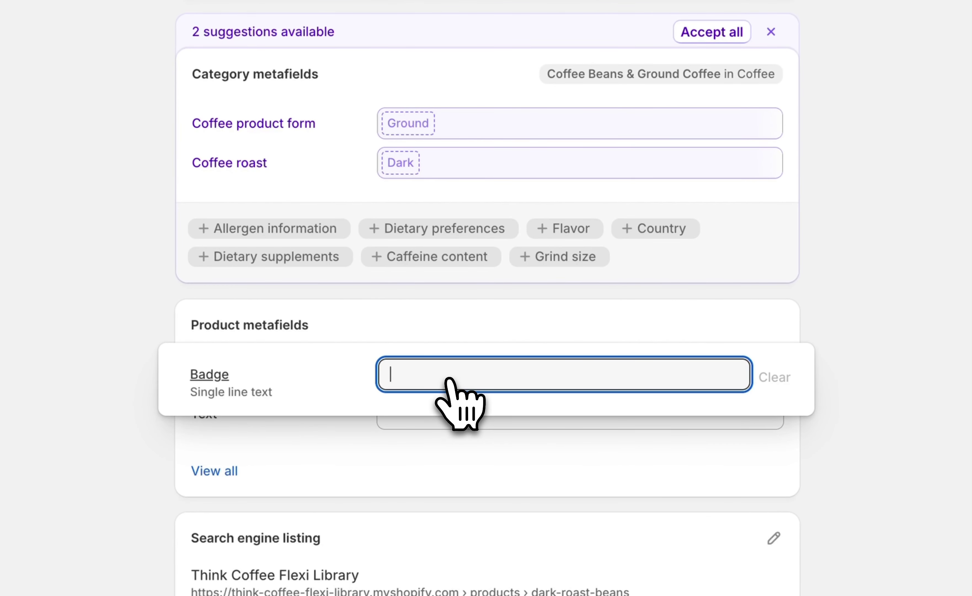
{"action": "type", "text": "This is custo"}
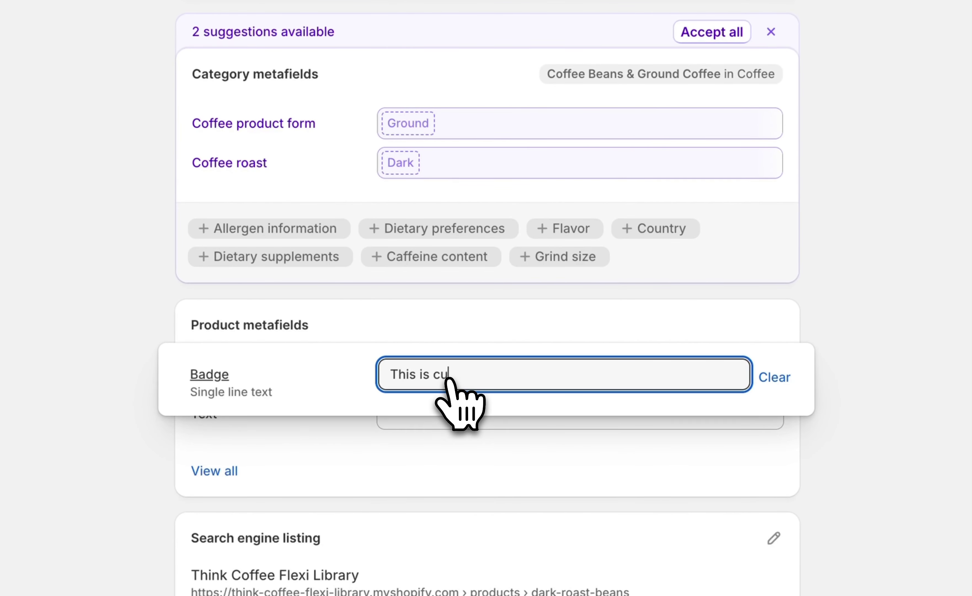
{"action": "type", "text": "m content"}
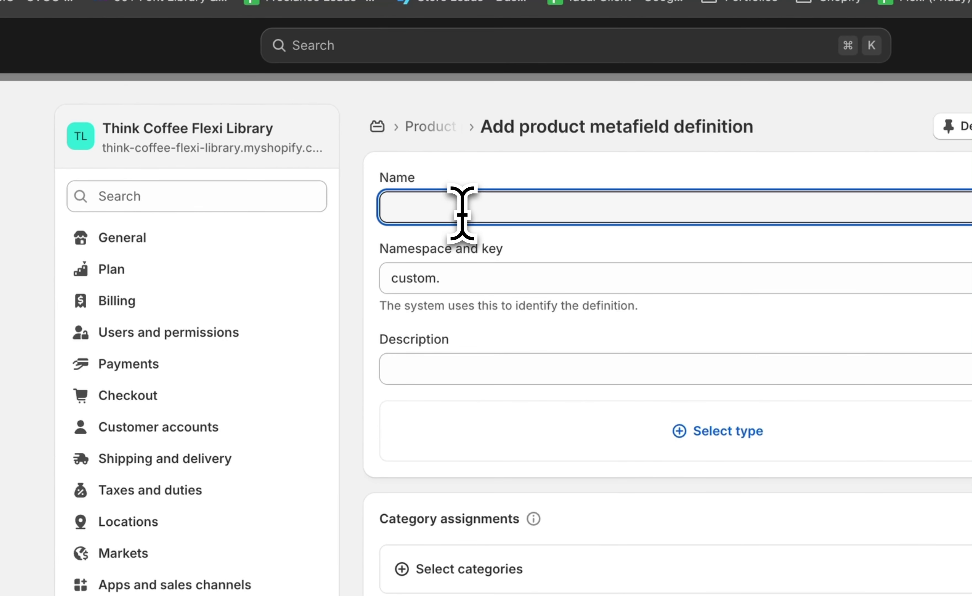
Name the new product metafield definition Product Image.
{"action": "type", "text": "Prod"}
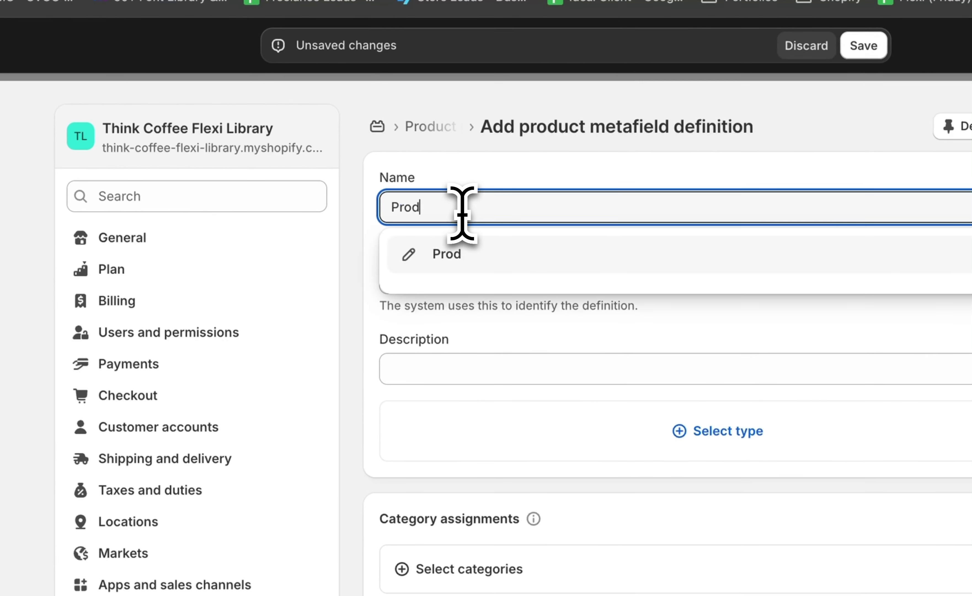
{"action": "type", "text": "uct Image"}
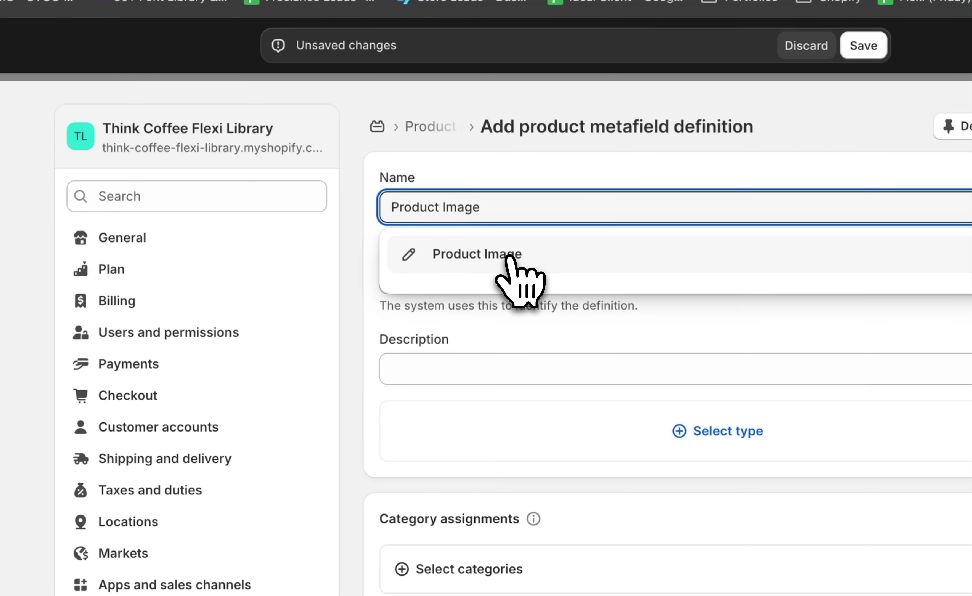
{"action": "left_click", "coordinate": [511, 259]}
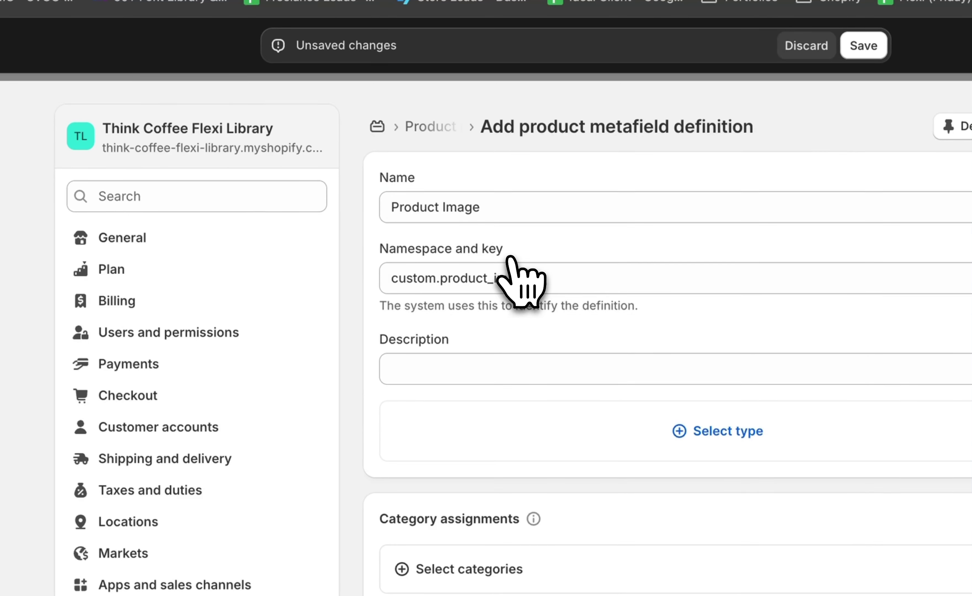
Set the Product Image metafield's type to File and exclude videos from its accepted file types.
{"action": "left_click", "coordinate": [525, 444]}
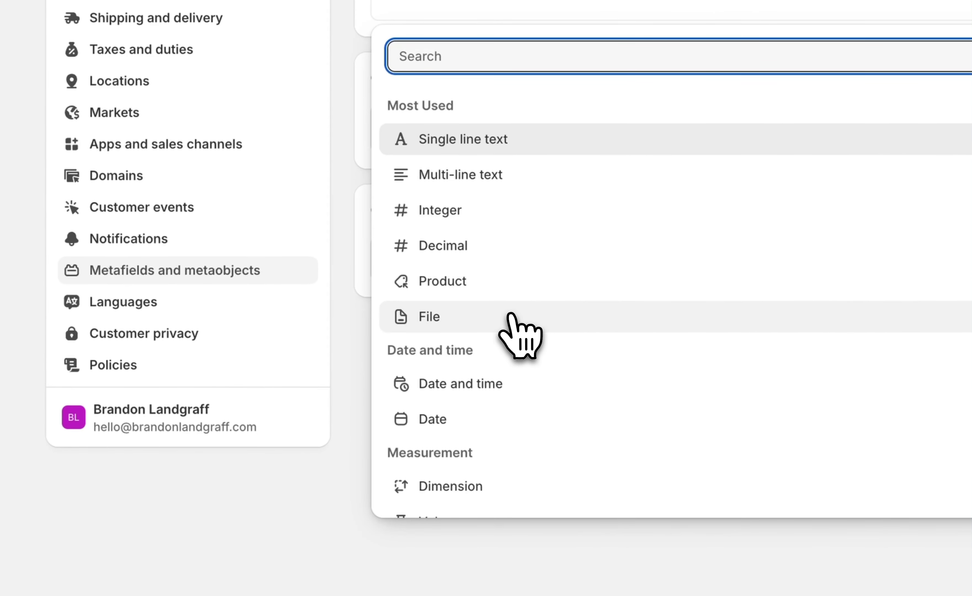
{"action": "left_click", "coordinate": [523, 439]}
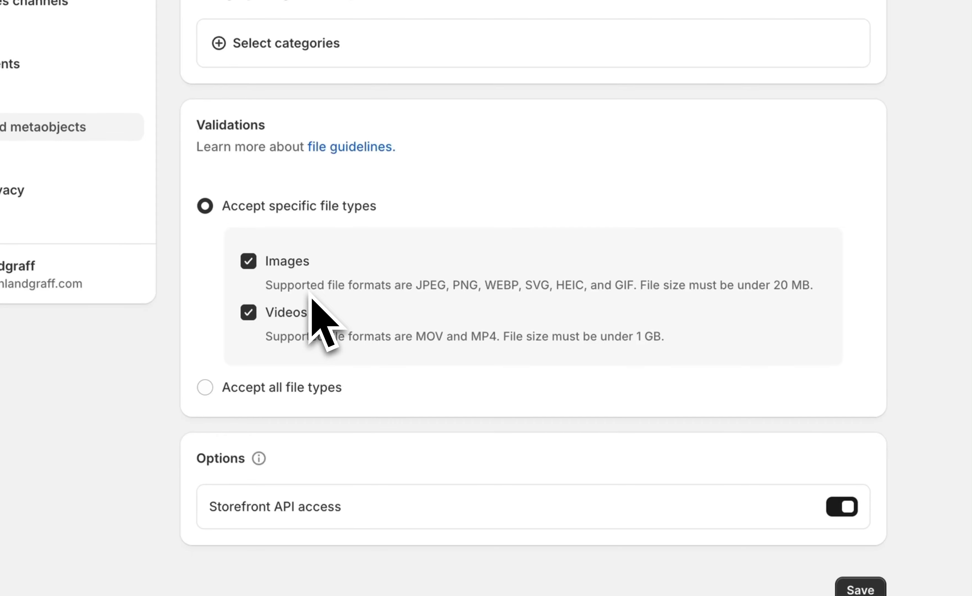
{"action": "left_click", "coordinate": [255, 314]}
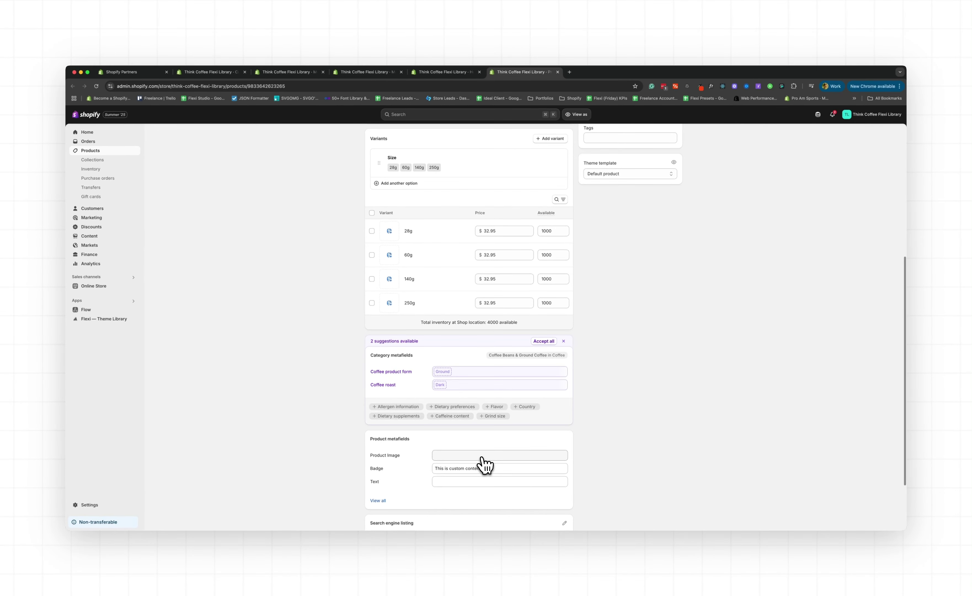
Open the image selection for the Product Image metafield of the Dark Roast Beans product.
{"action": "left_click", "coordinate": [534, 310]}
{"action": "left_click", "coordinate": [457, 455]}
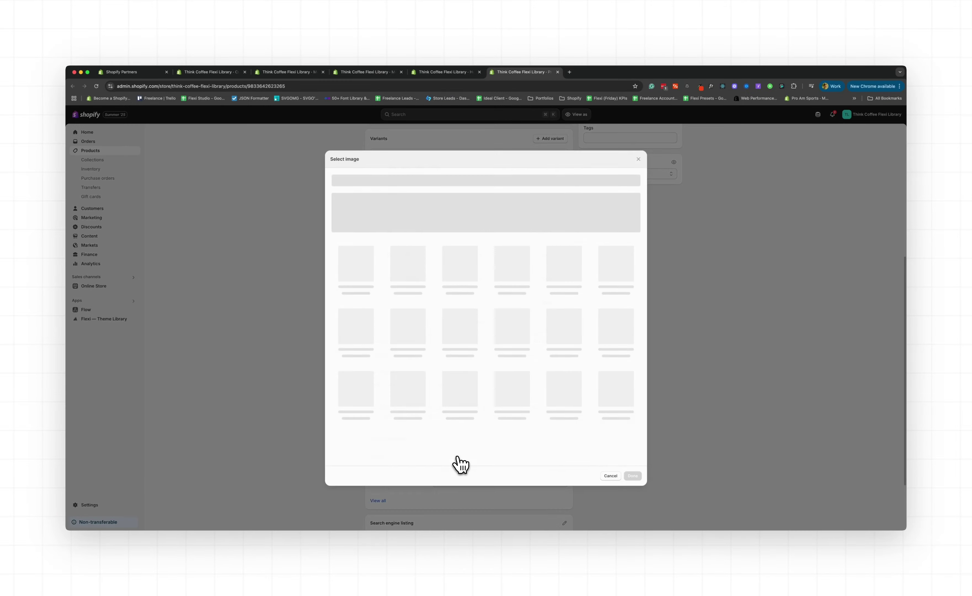